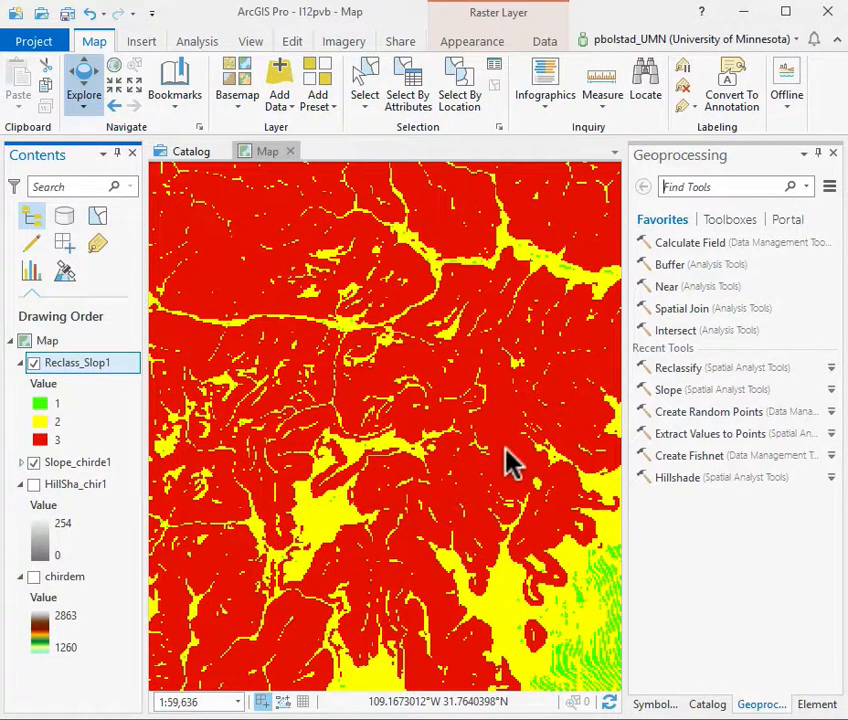
# Step: Run the Majority Filter on Reclass_Slop1 using four neighbors and the Majority replacement threshold
pyautogui.scroll(2, 530, 548)
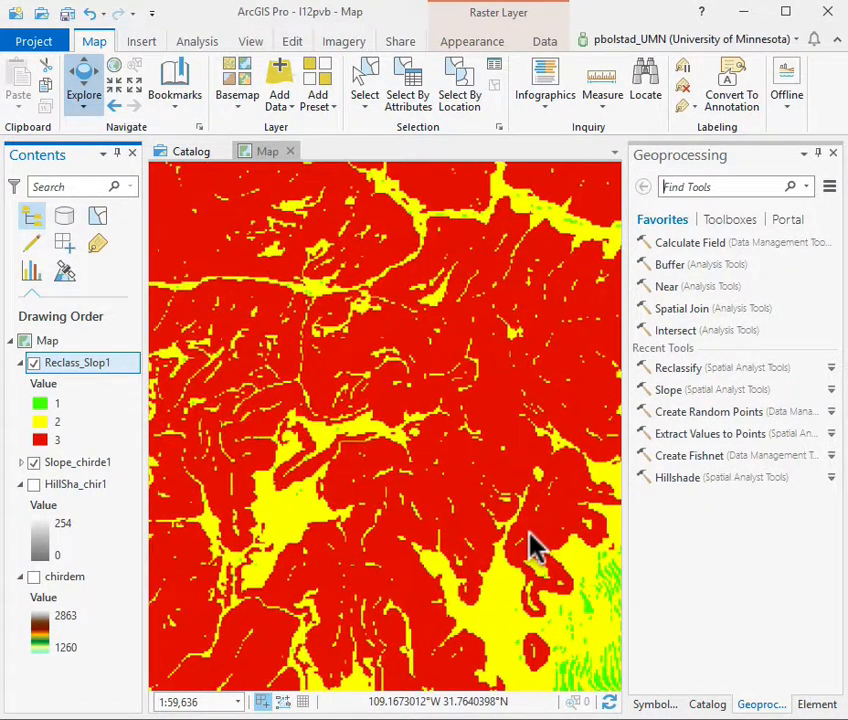
pyautogui.moveTo(496, 549); pyautogui.dragTo(242, 369)
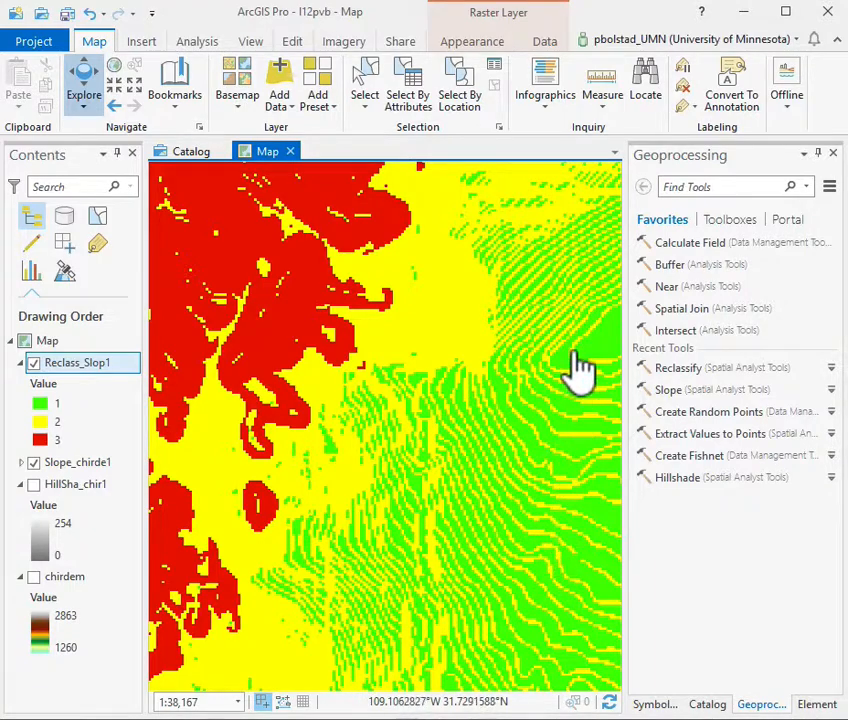
pyautogui.scroll(-1, 511, 466)
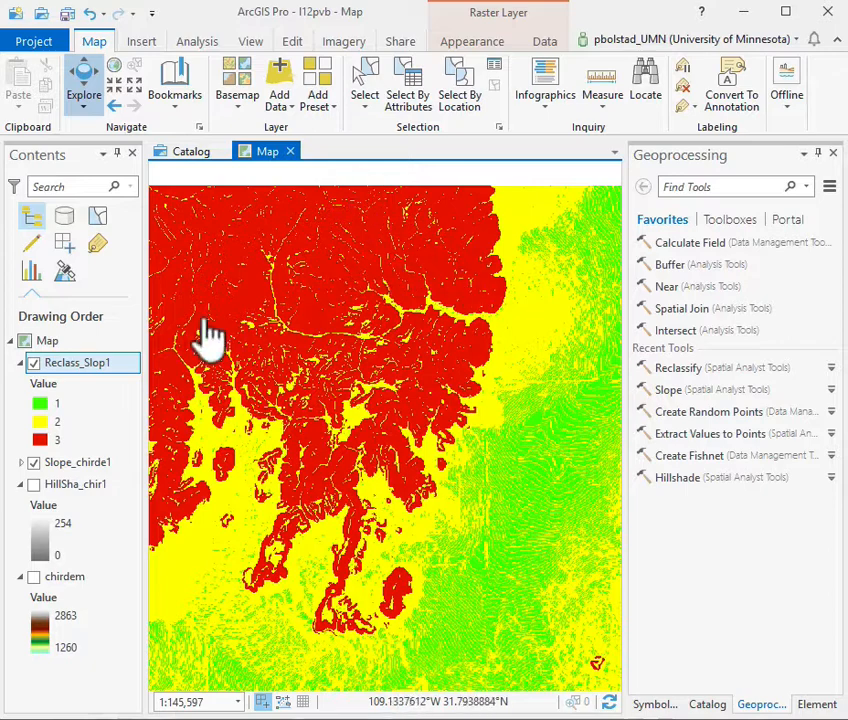
pyautogui.click(722, 190)
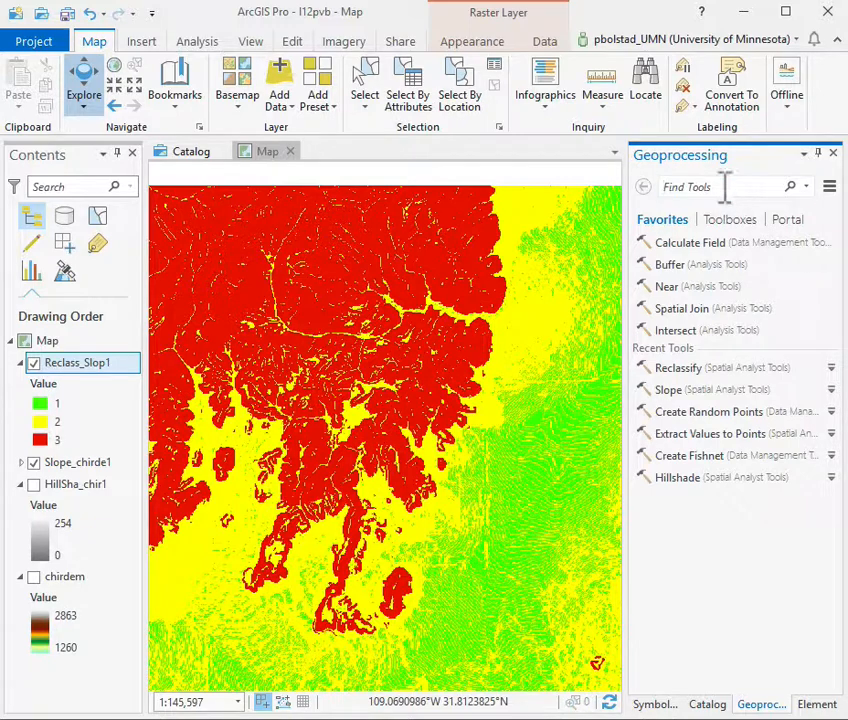
pyautogui.write('majority')
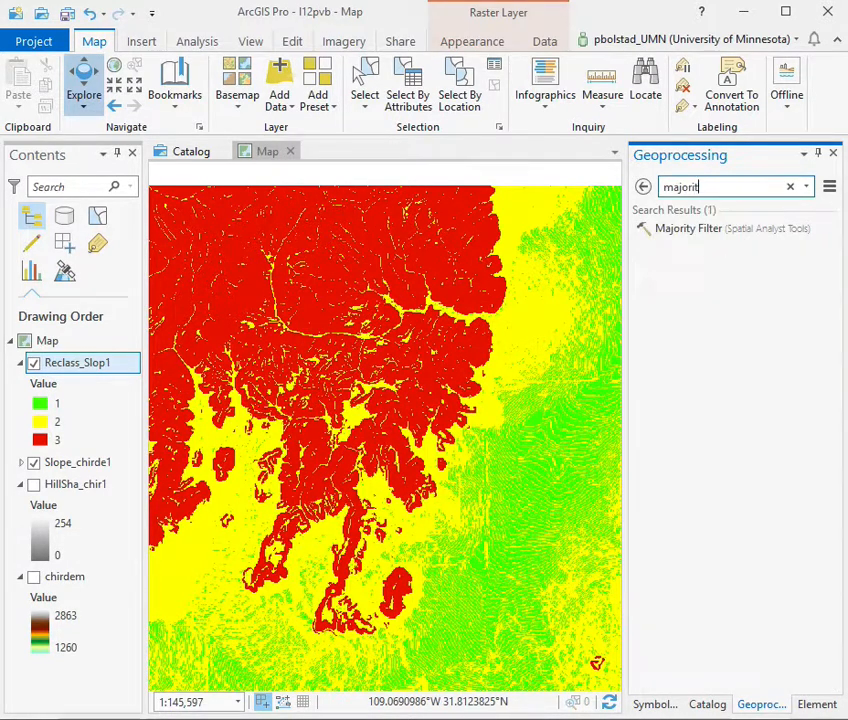
pyautogui.click(716, 229)
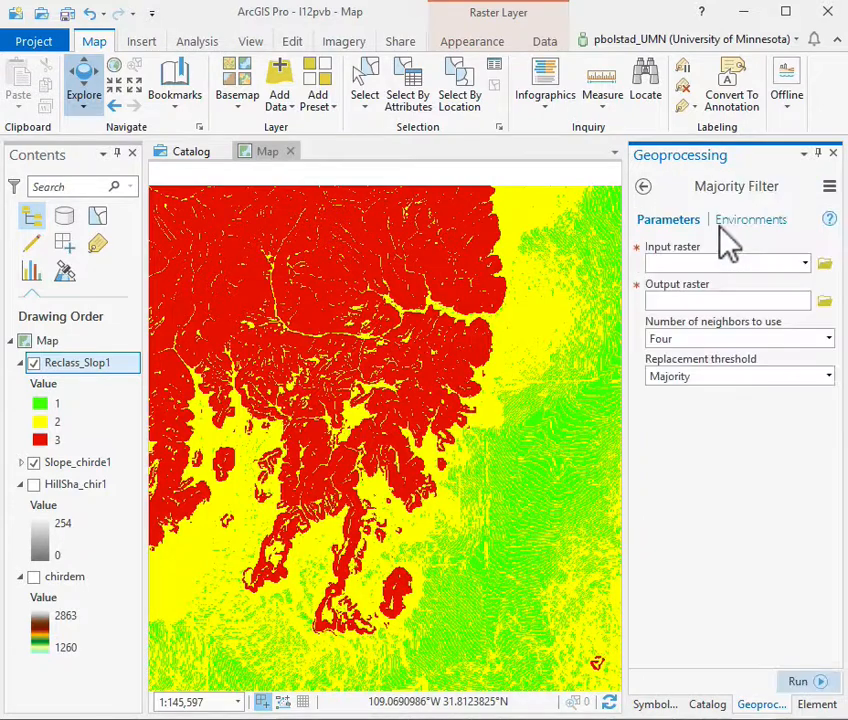
pyautogui.click(805, 264)
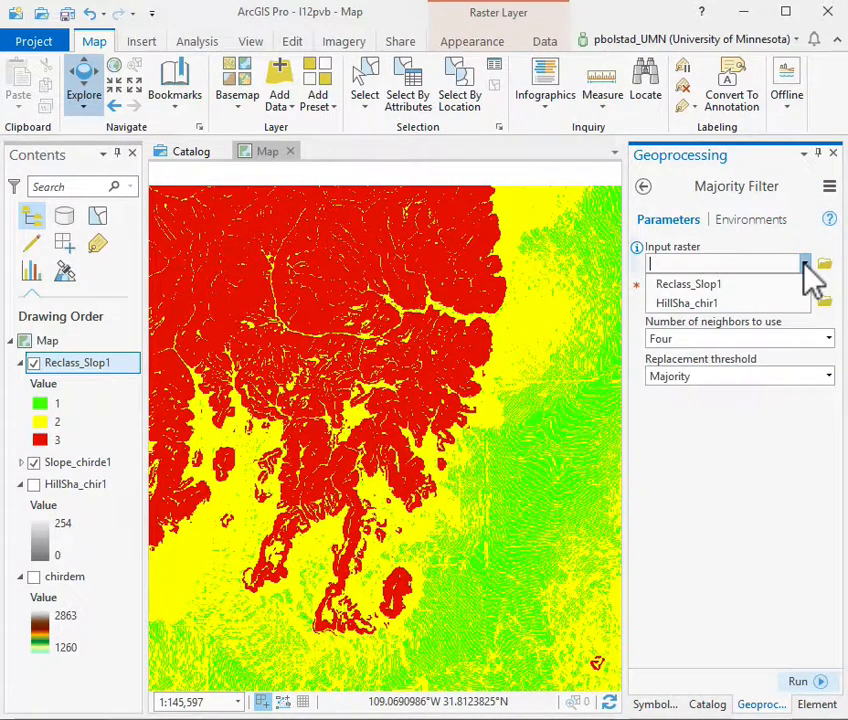
pyautogui.click(693, 284)
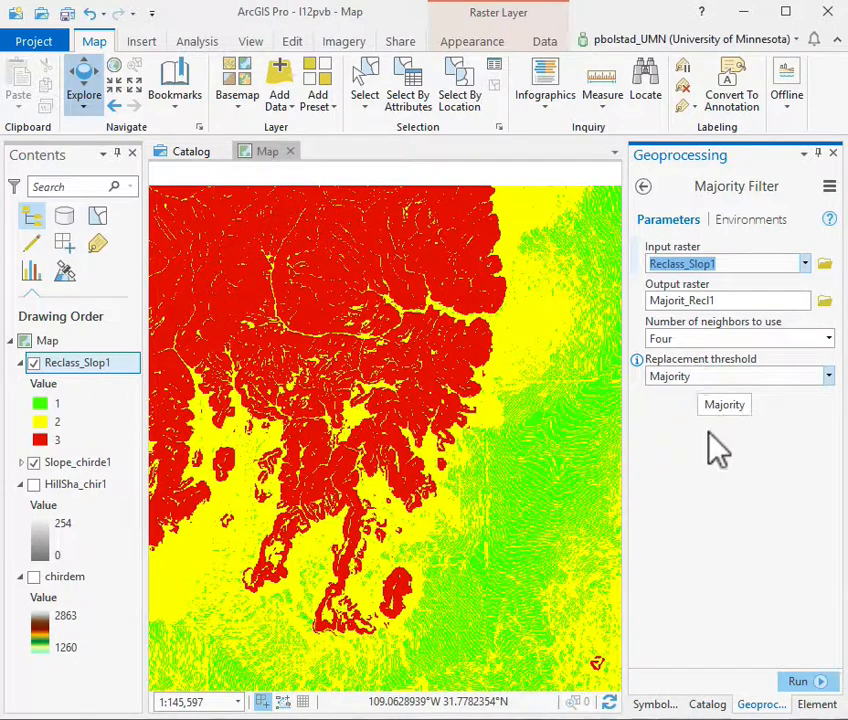
pyautogui.click(805, 681)
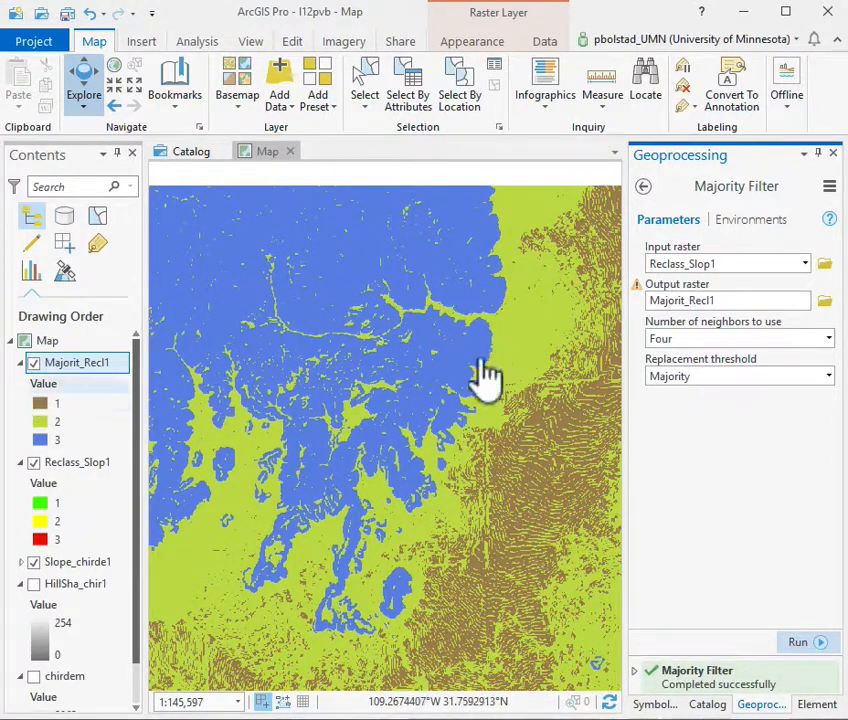
# Step: Compare the majority-filtered raster with Reclass_Slop1 at close range by switching the filtered layer's visibility off and on
pyautogui.scroll(2, 341, 360)
pyautogui.scroll(2, 318, 340)
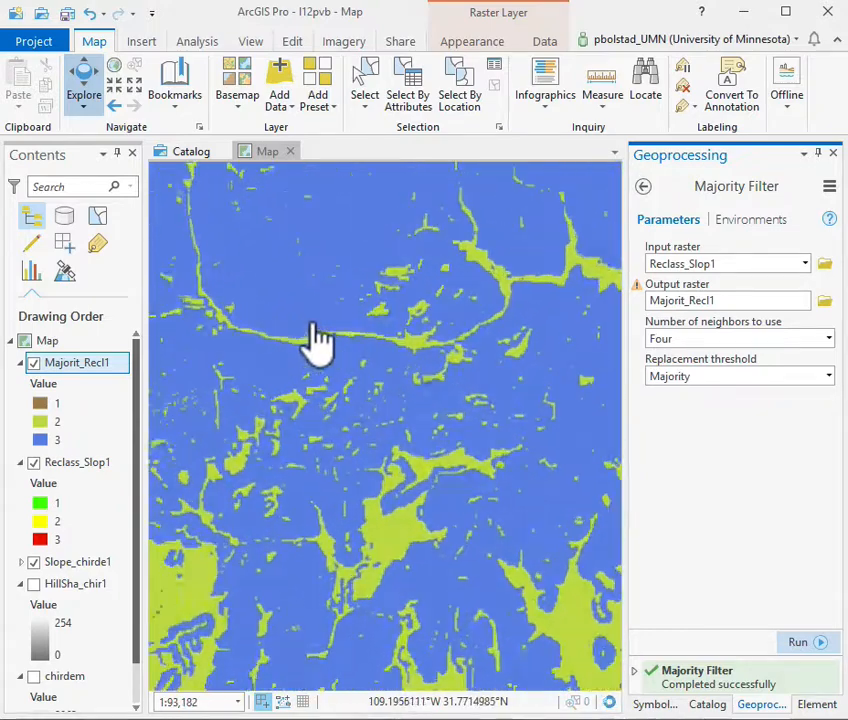
pyautogui.click(34, 363)
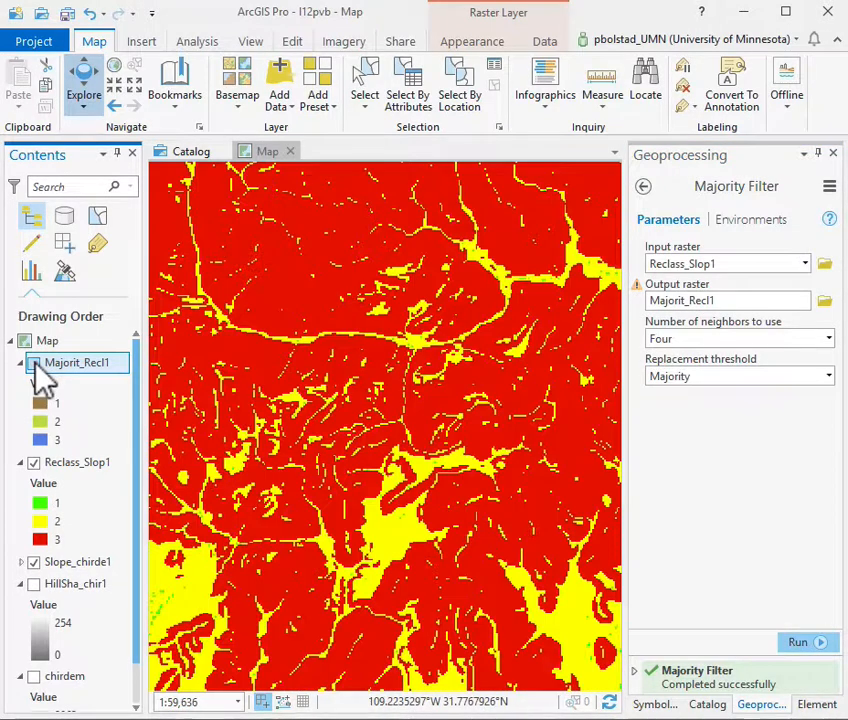
pyautogui.click(35, 364)
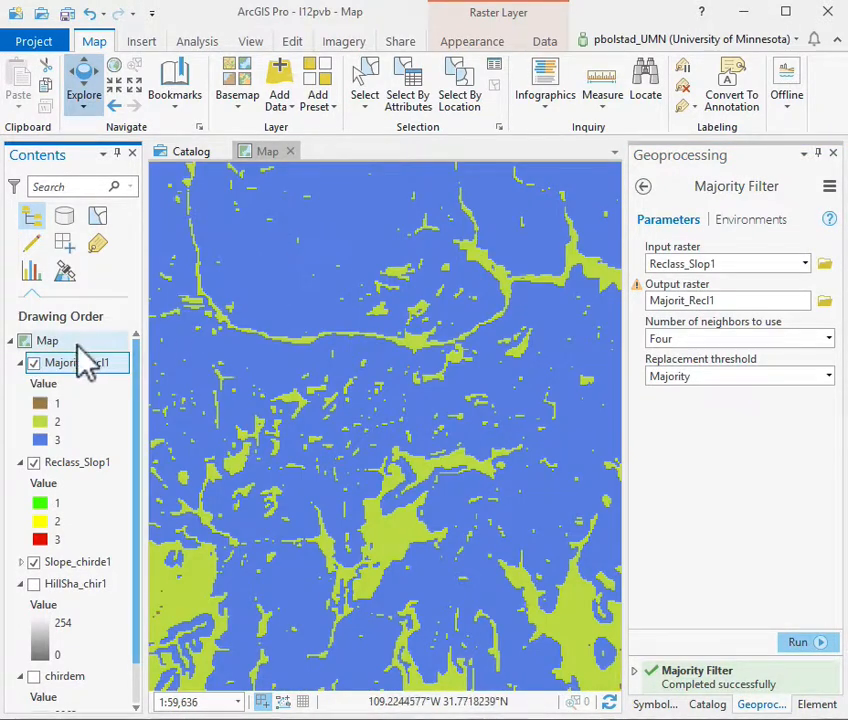
pyautogui.click(34, 363)
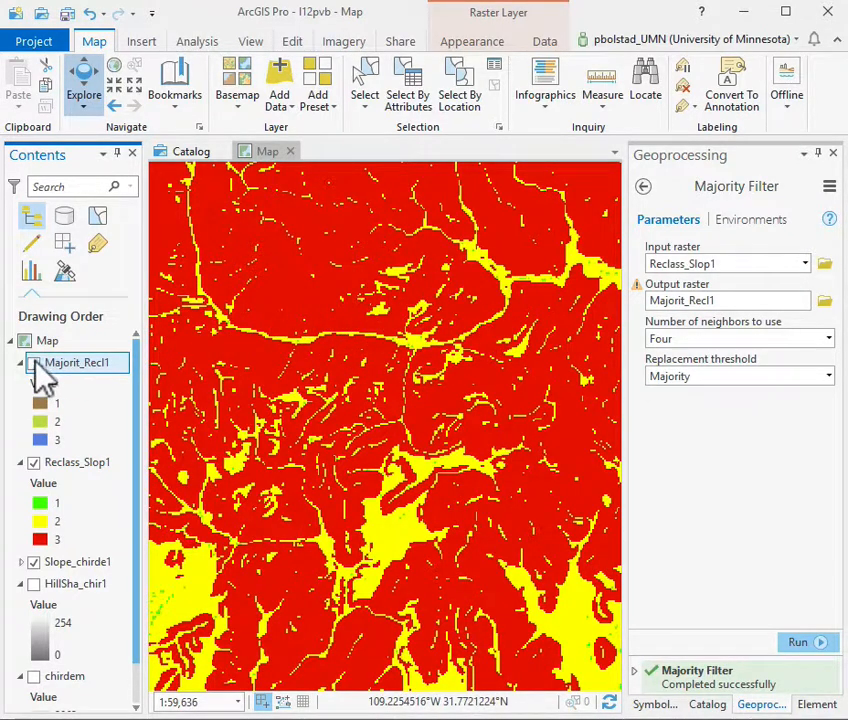
pyautogui.click(34, 363)
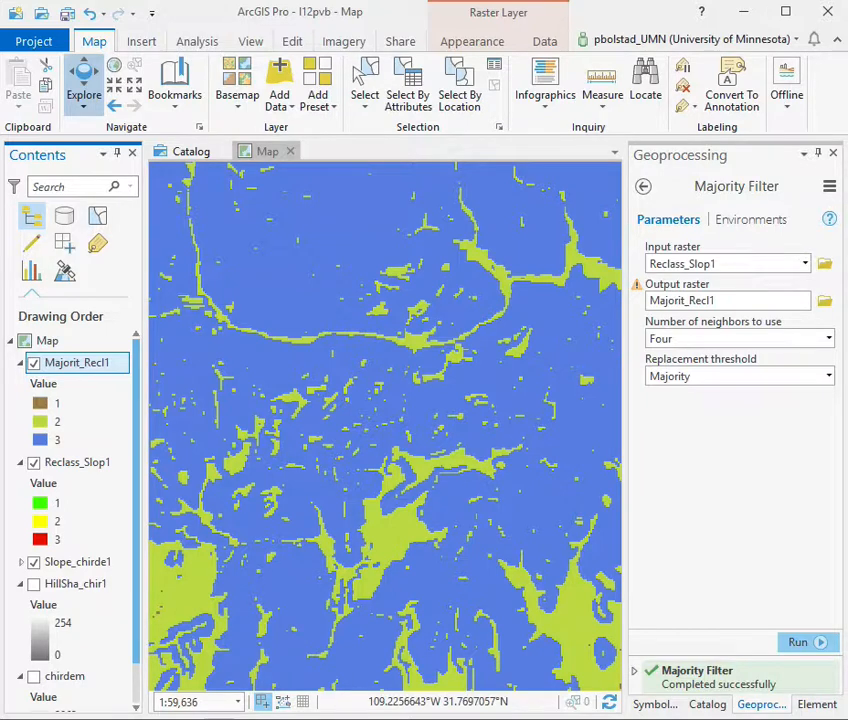
# Step: Search the geoprocessing tools for focal statistics and open the Spatial Analyst version of Focal Statistics
pyautogui.click(644, 188)
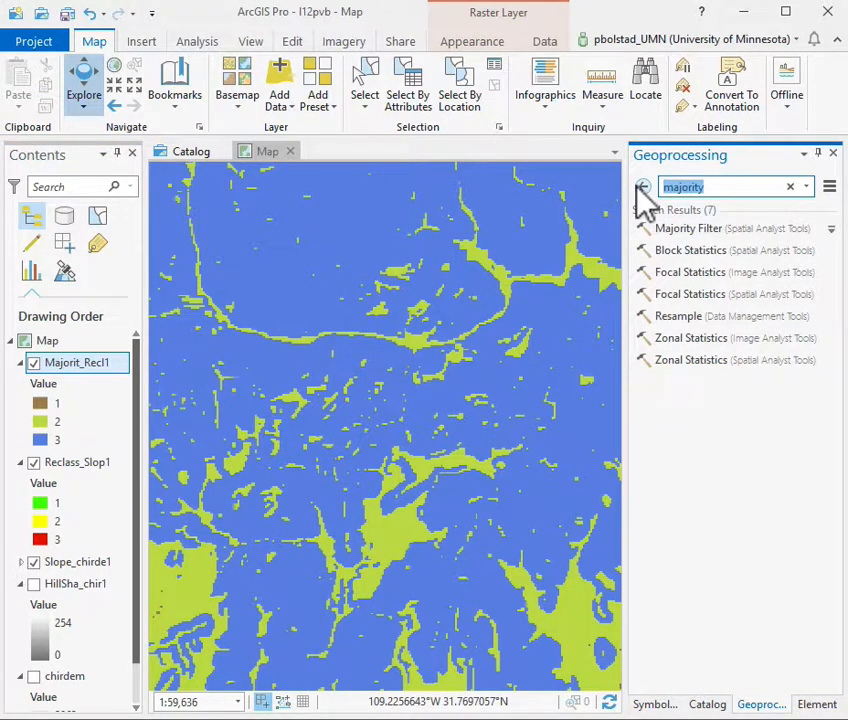
pyautogui.write('focal sta')
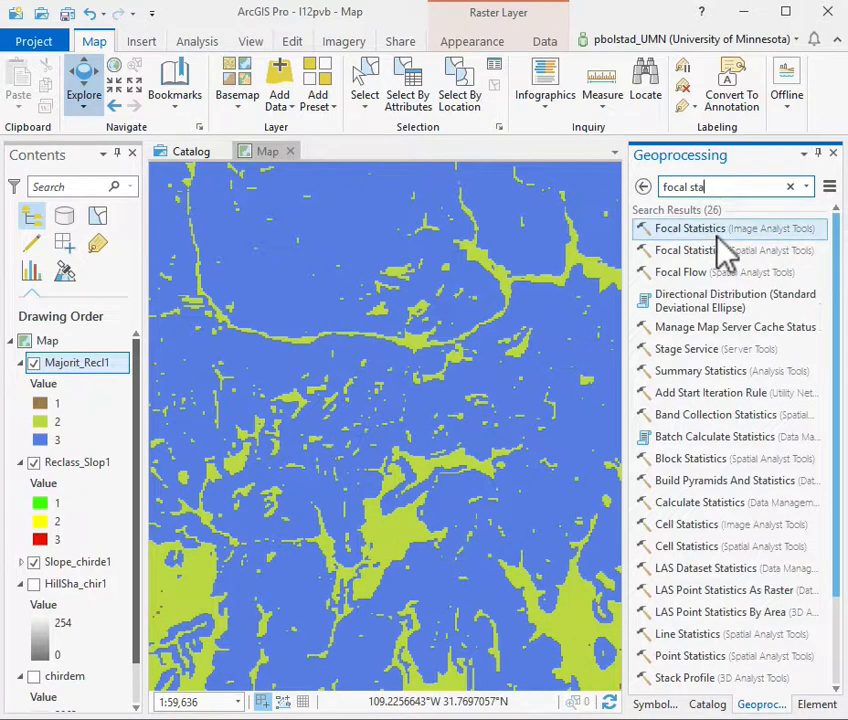
pyautogui.click(714, 235)
pyautogui.click(643, 186)
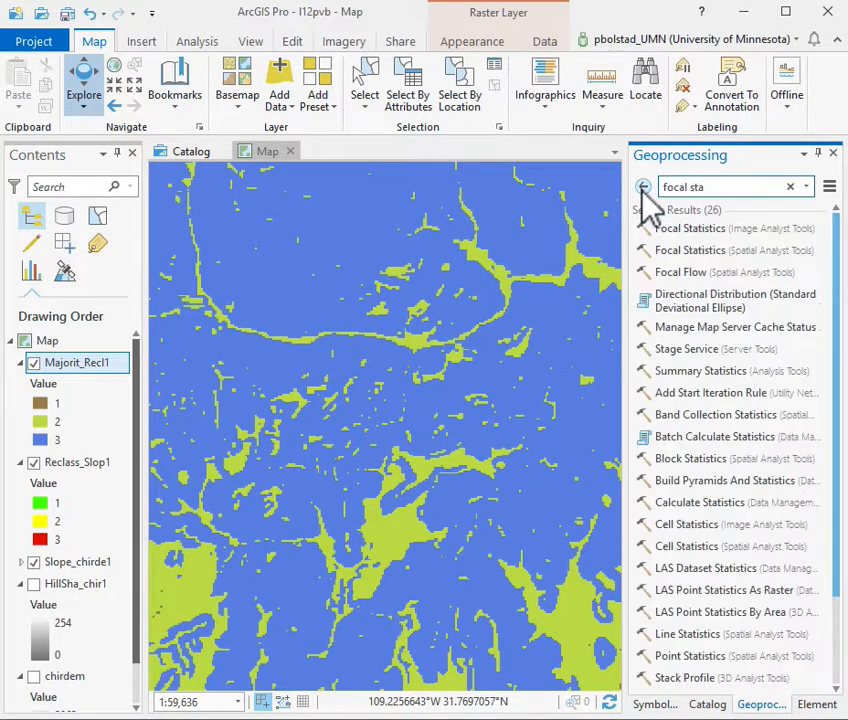
pyautogui.click(688, 252)
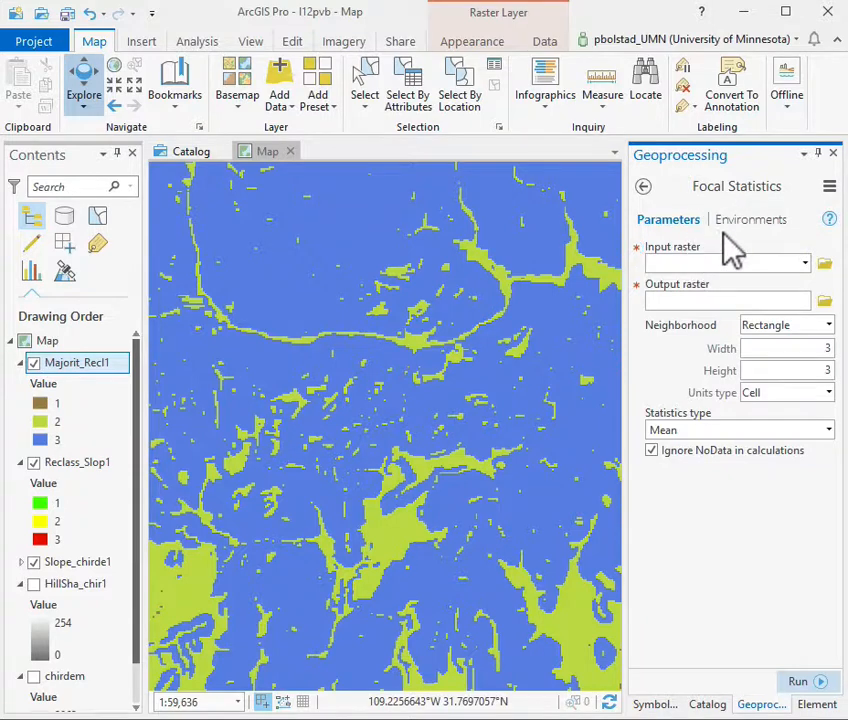
# Step: Run Focal Statistics on Majorit_Recl1 with a rectangular neighborhood of 31 by 31 cells and the Median statistic
pyautogui.click(805, 264)
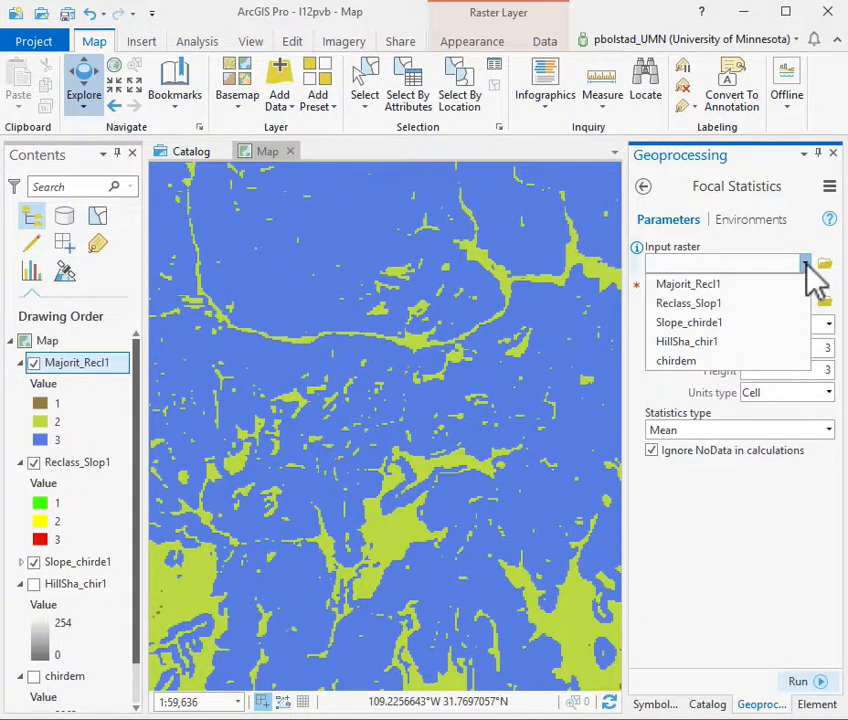
pyautogui.click(686, 285)
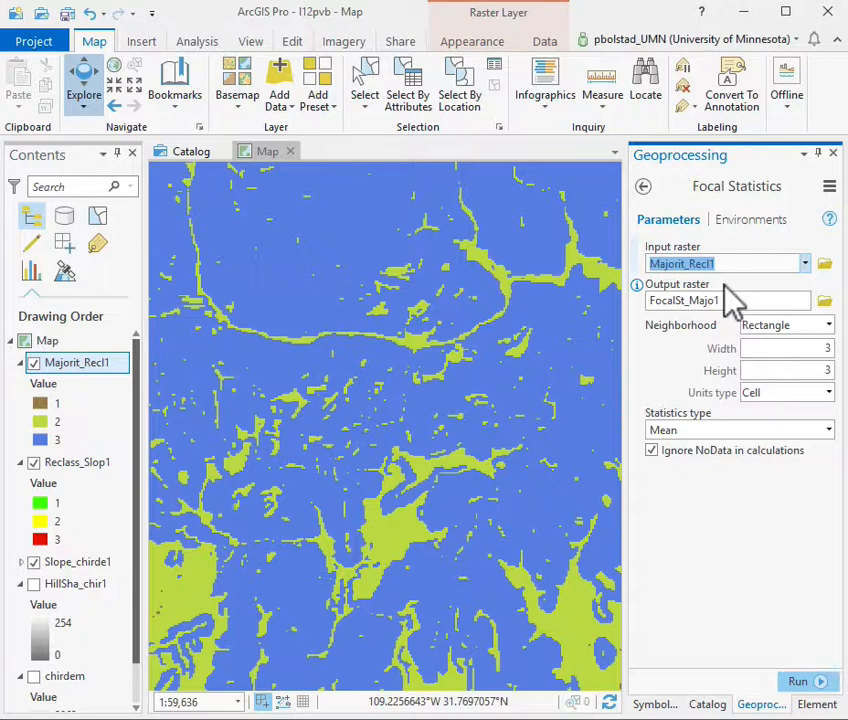
pyautogui.click(829, 326)
pyautogui.click(829, 326)
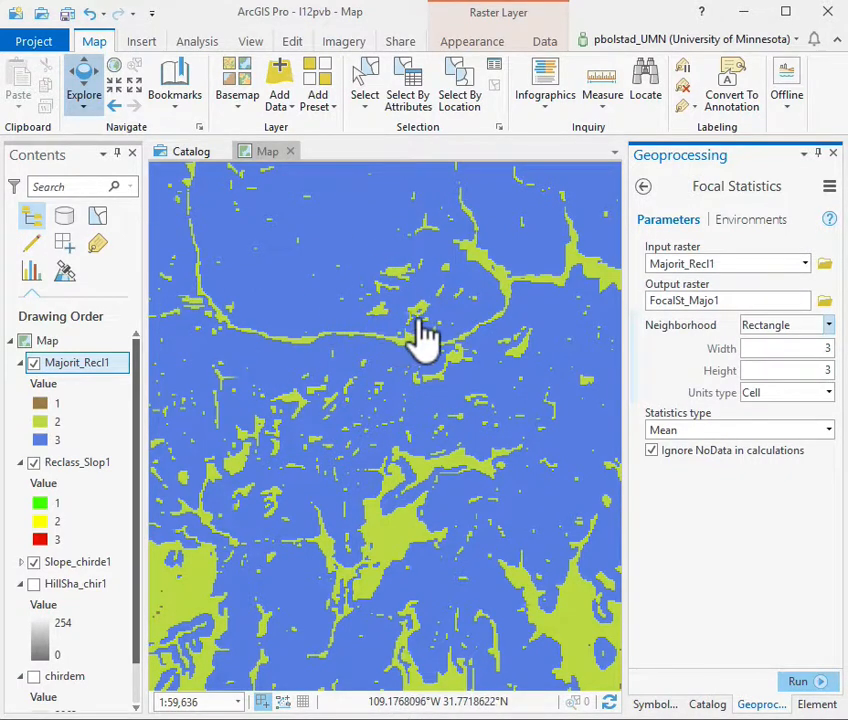
pyautogui.write('1')
pyautogui.click(833, 370)
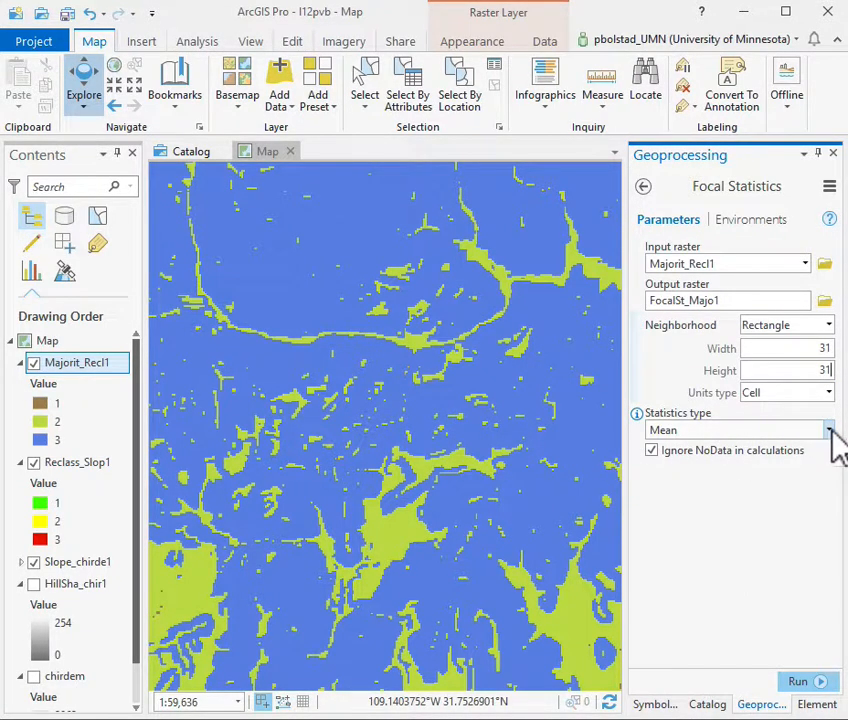
pyautogui.click(826, 429)
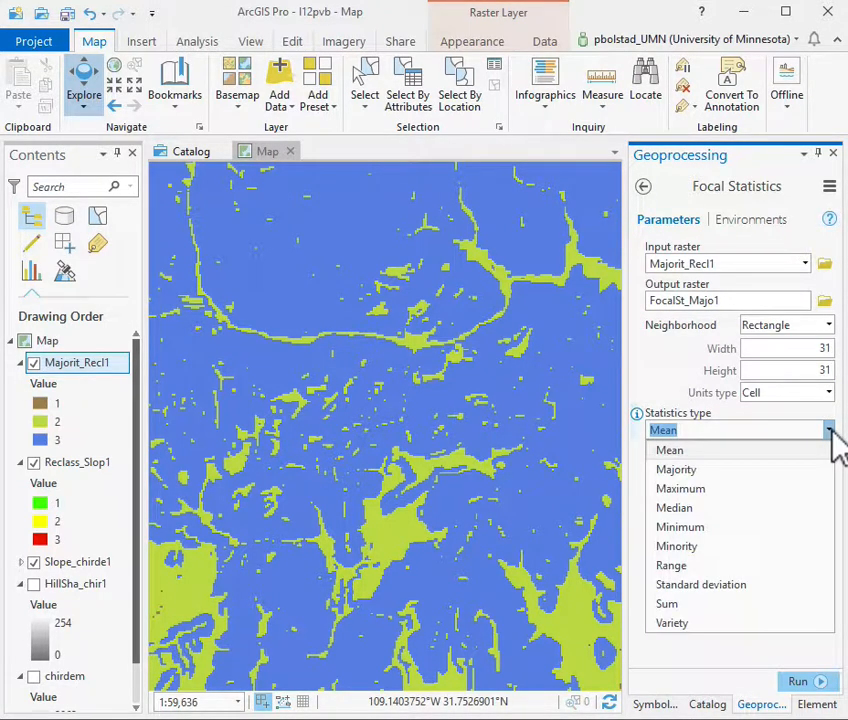
pyautogui.click(703, 510)
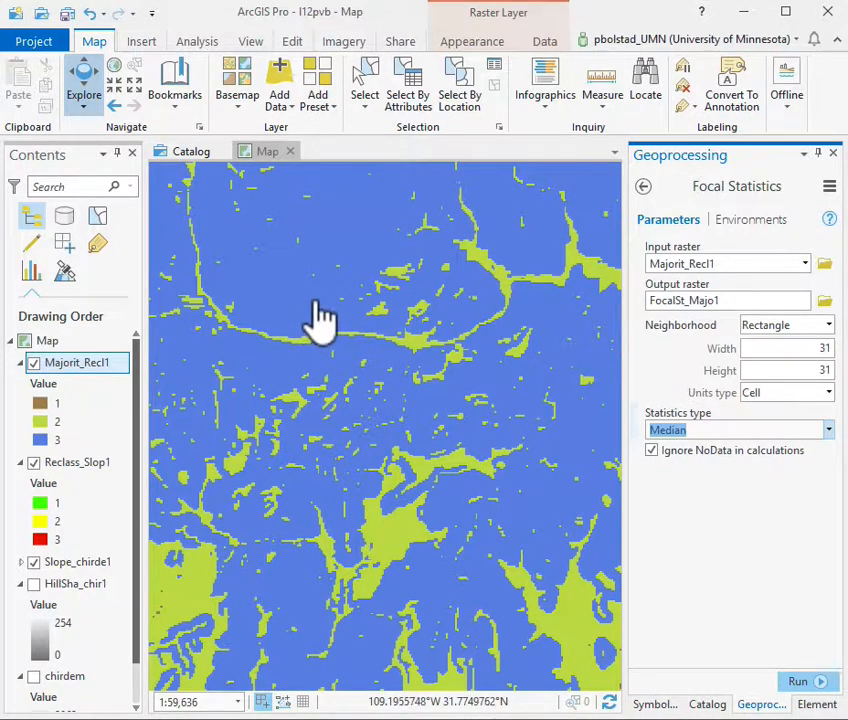
pyautogui.click(805, 684)
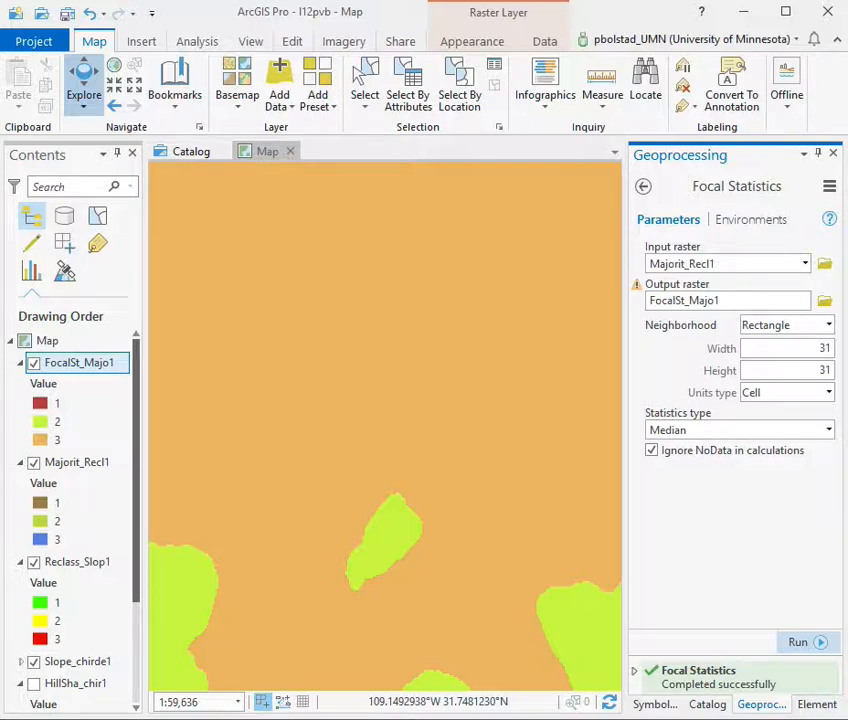
# Step: Compare the full extent of the focal median raster with Majorit_Recl1 by hiding and showing the focal layer
pyautogui.scroll(-10, 388, 437)
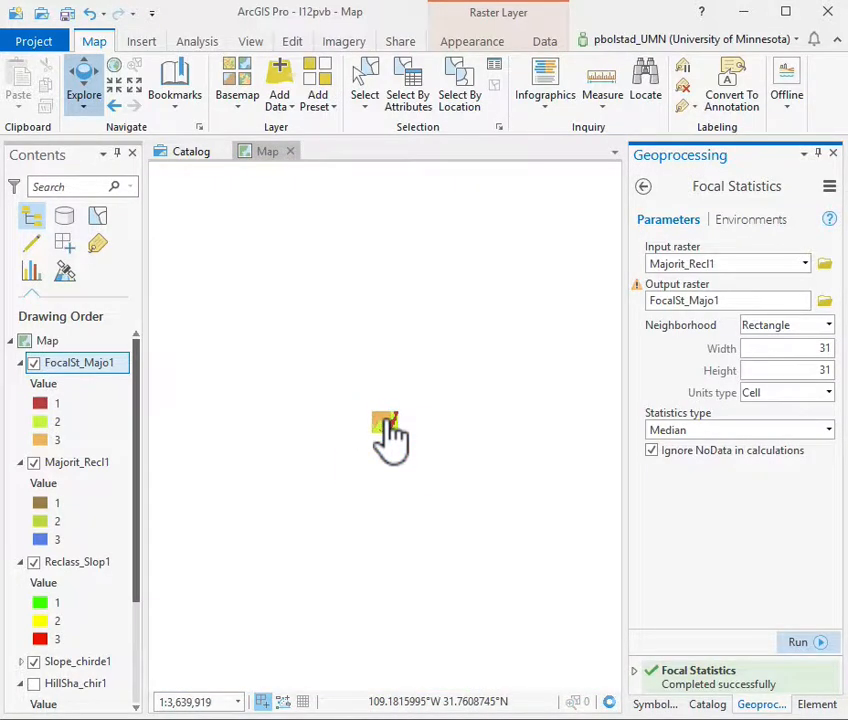
pyautogui.scroll(7, 385, 425)
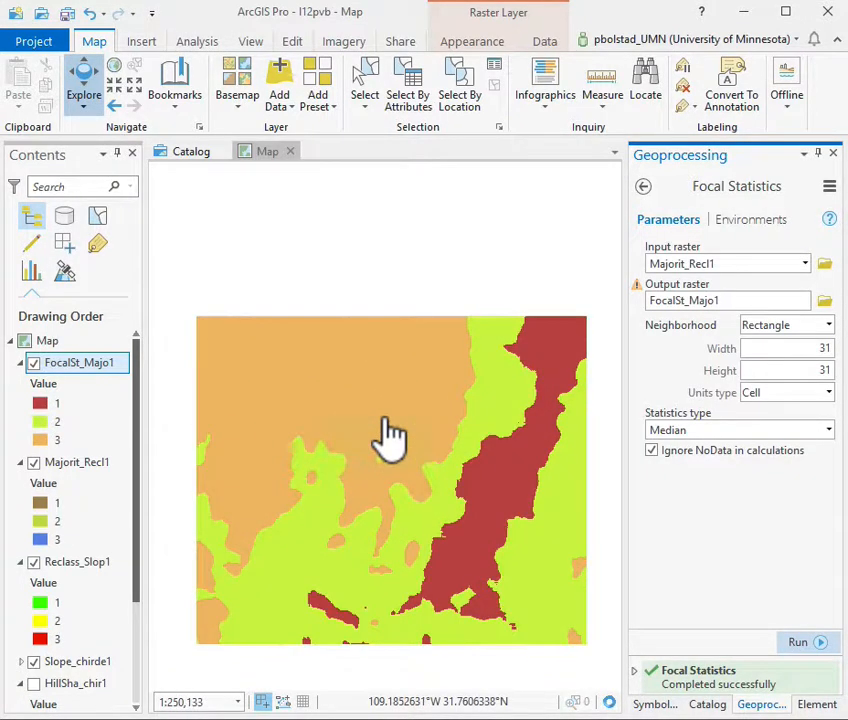
pyautogui.moveTo(407, 501); pyautogui.dragTo(401, 437)
pyautogui.scroll(1, 401, 437)
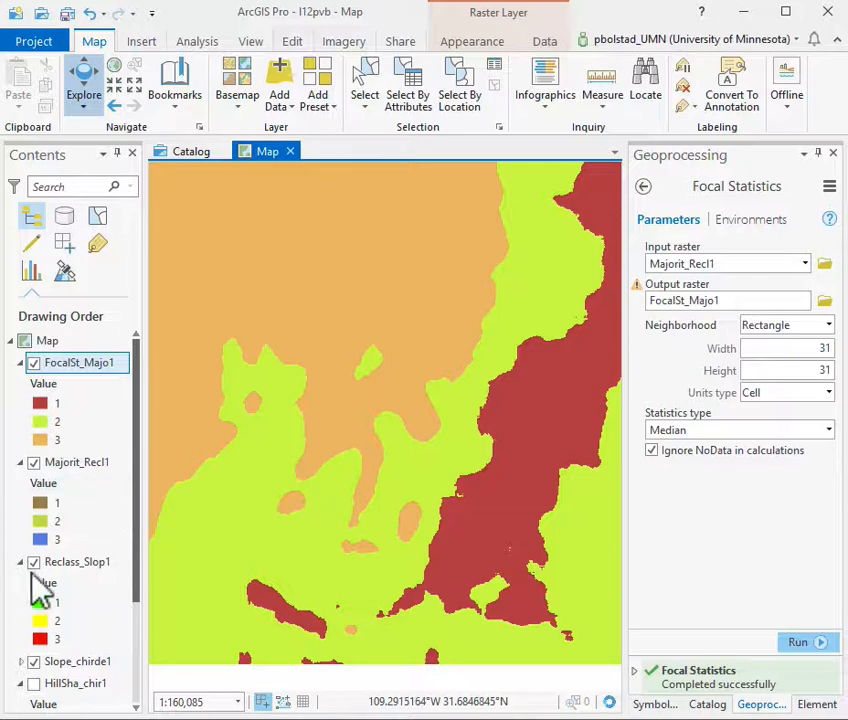
pyautogui.click(34, 363)
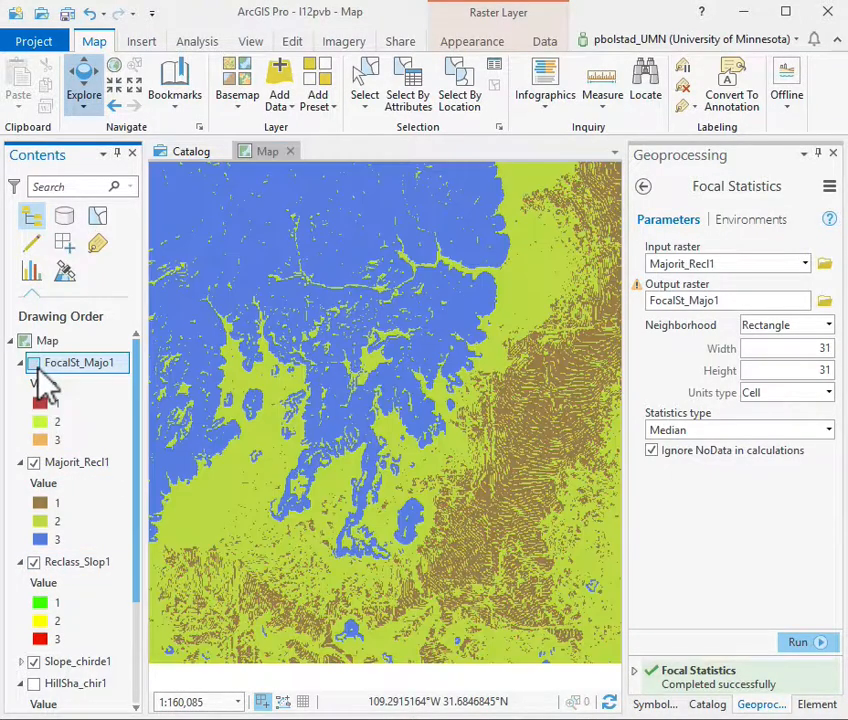
pyautogui.click(34, 363)
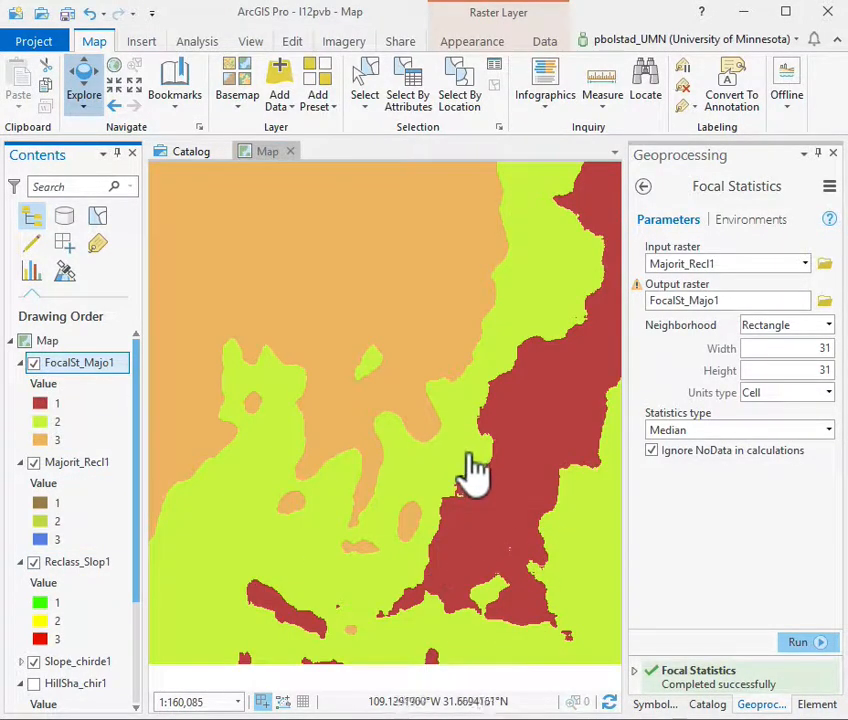
pyautogui.scroll(-1, 474, 470)
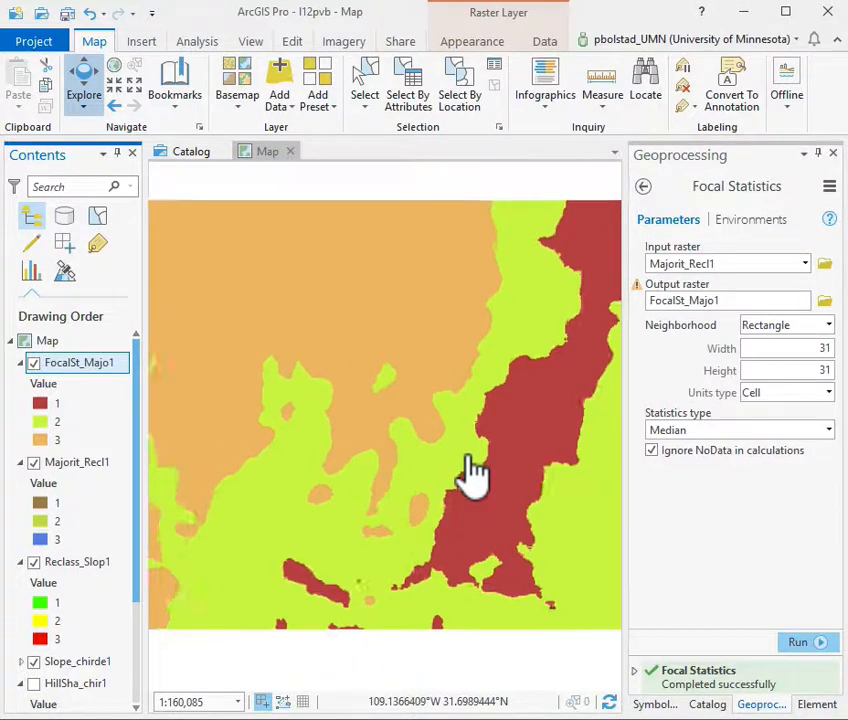